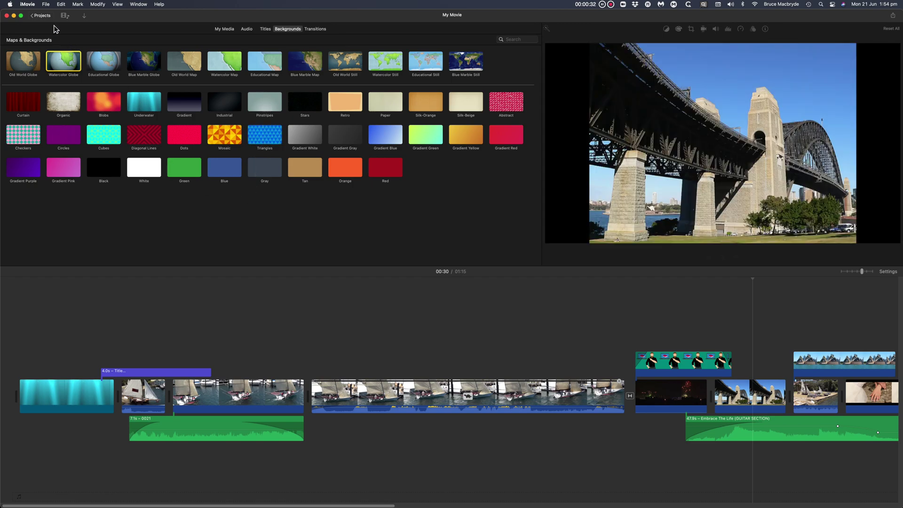
- From the Projects list, create a new empty movie project, My Movie 1
left_click(43, 15)
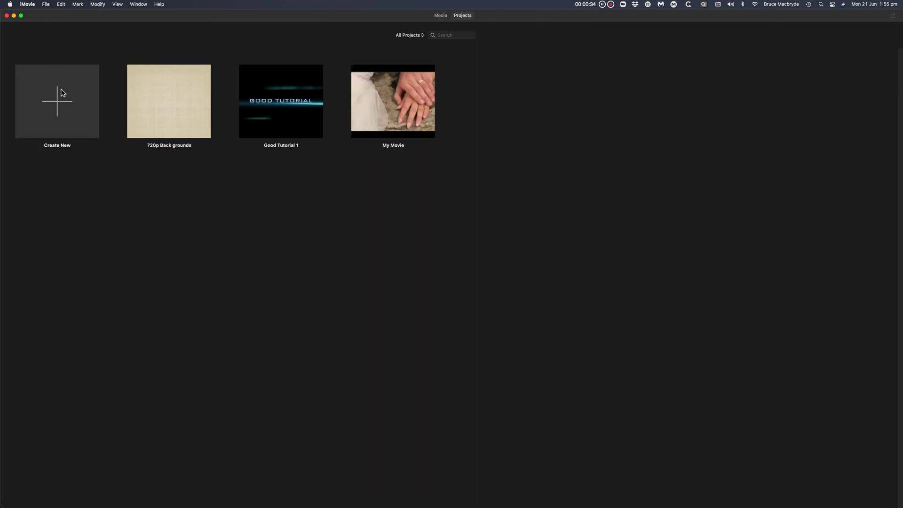
left_click(61, 91)
left_click(52, 137)
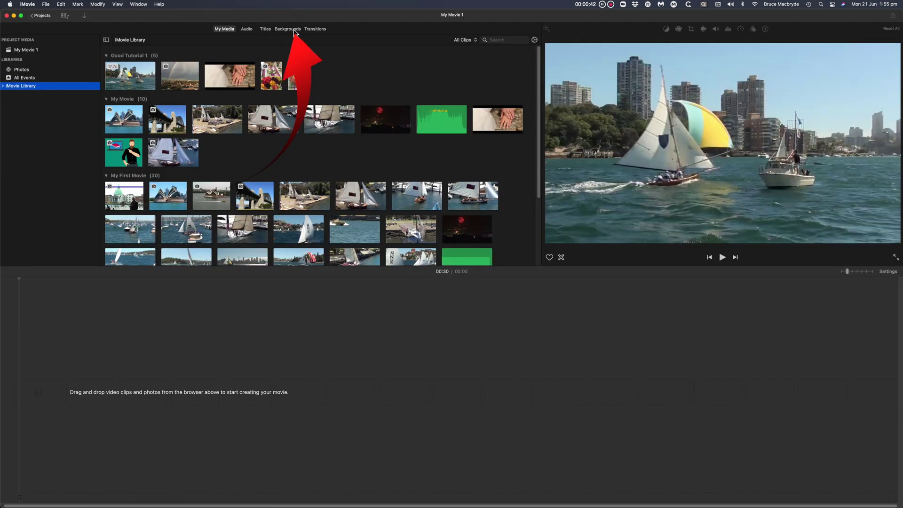
left_click(288, 29)
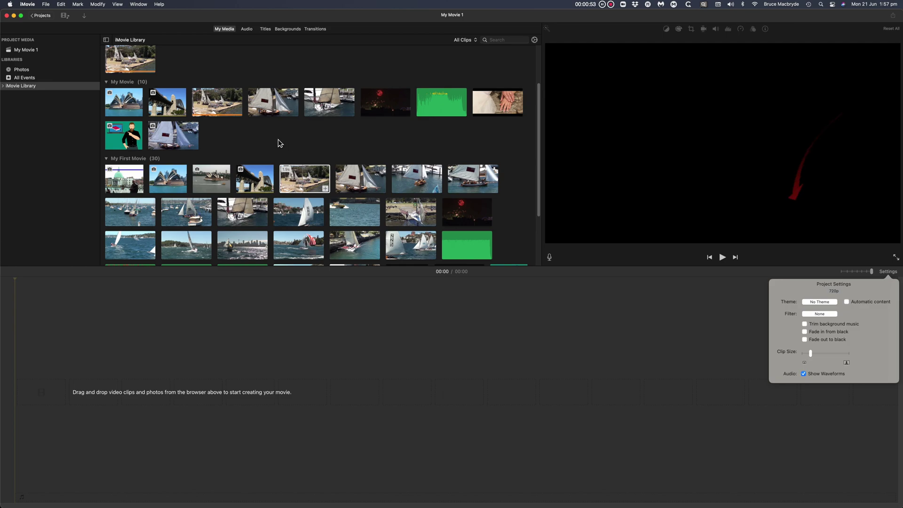
left_click(277, 139)
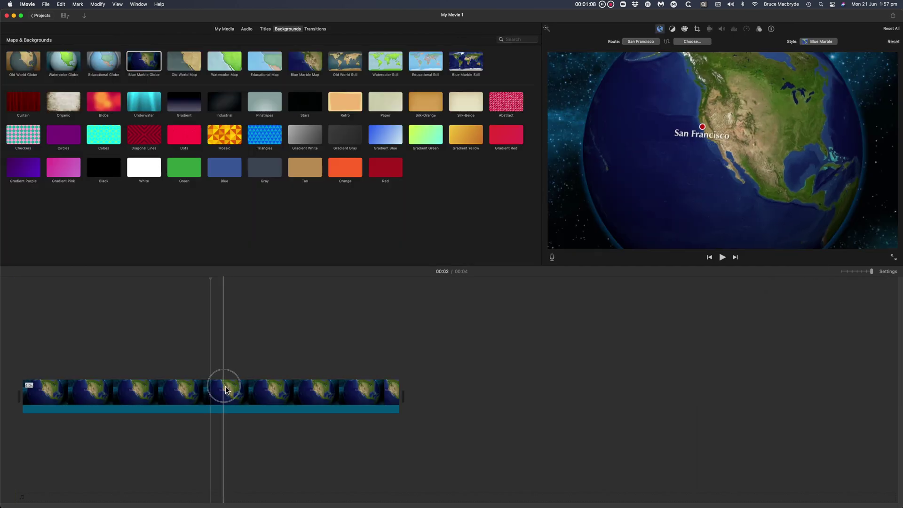
left_click(224, 388)
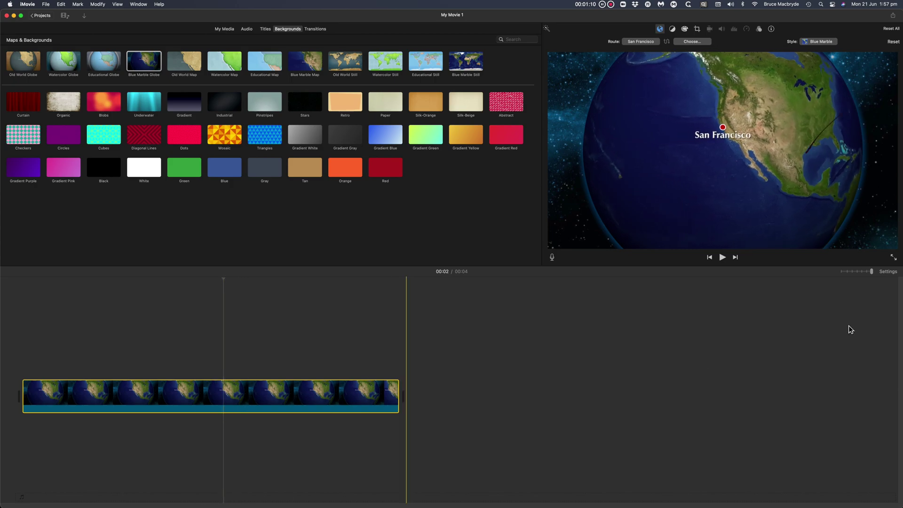
left_click(889, 272)
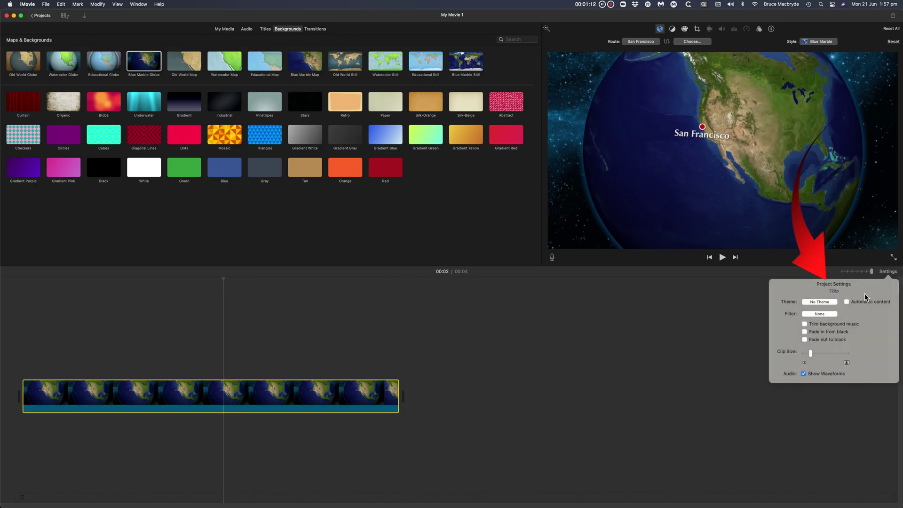
left_click(698, 298)
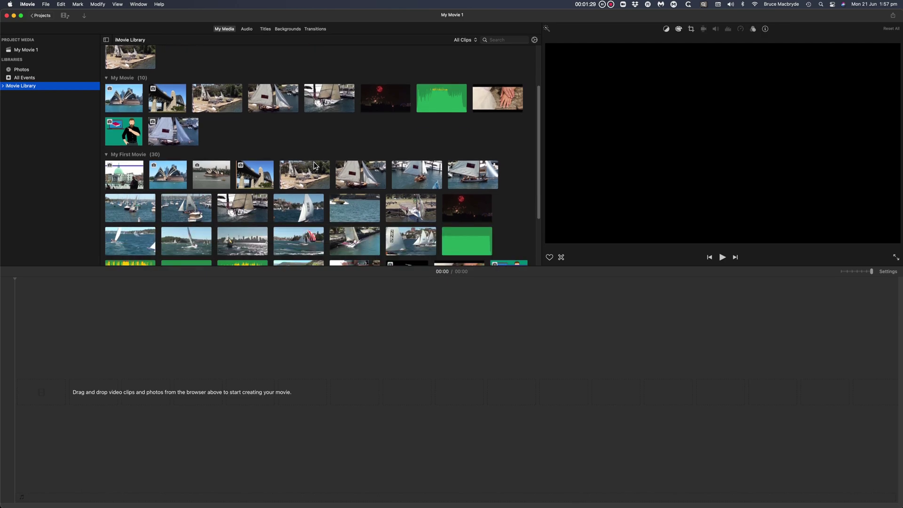
scroll(315, 165, "down", 5)
- Add the restaurant table clip as My Movie 1's first clip and check its resolution settings
left_click(355, 204)
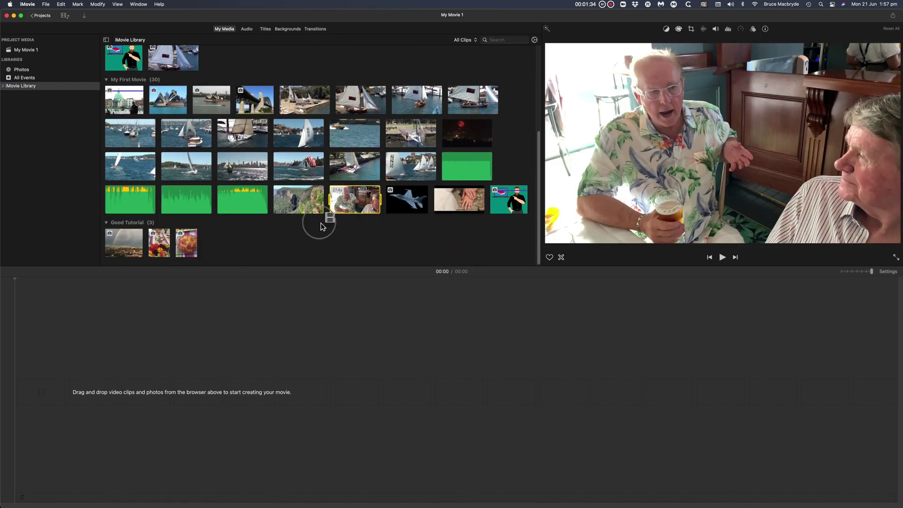
left_click_drag(356, 204, 130, 381)
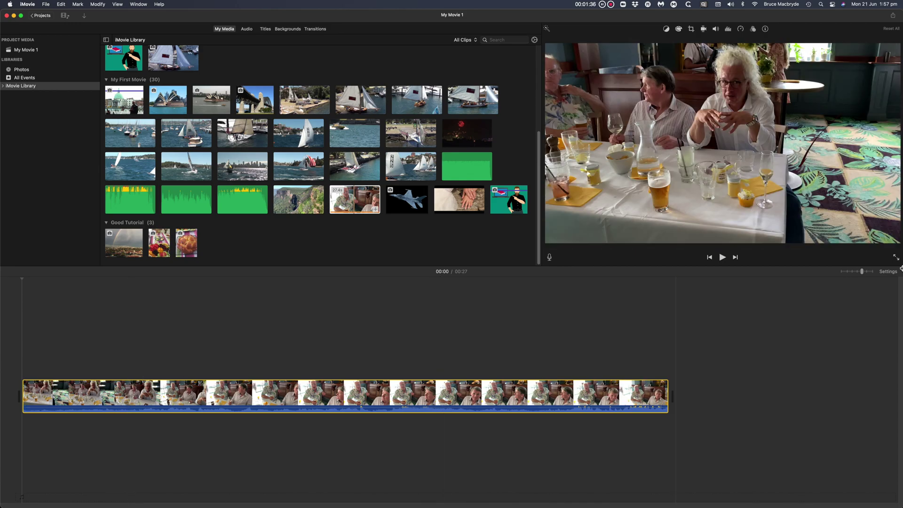
left_click(890, 272)
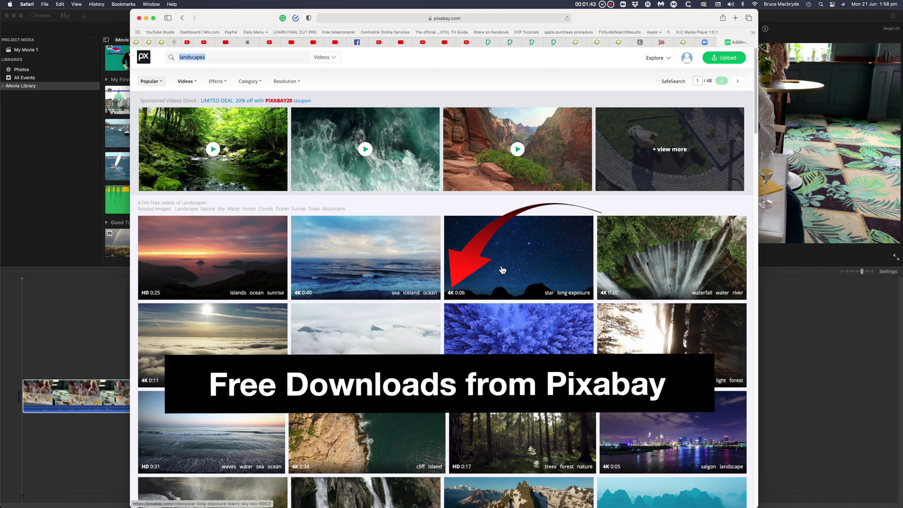
- Download Pixabay's starry night sky video at 4096×2304 resolution
left_click(502, 270)
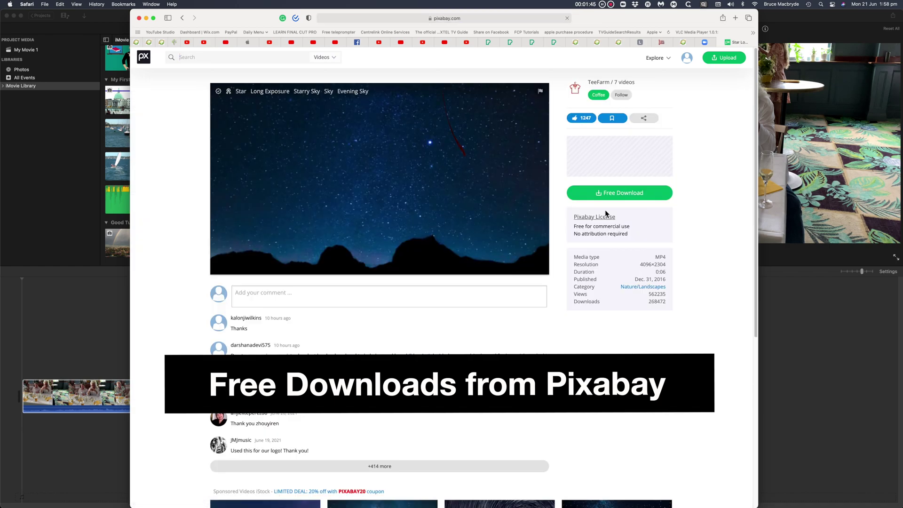
left_click(620, 193)
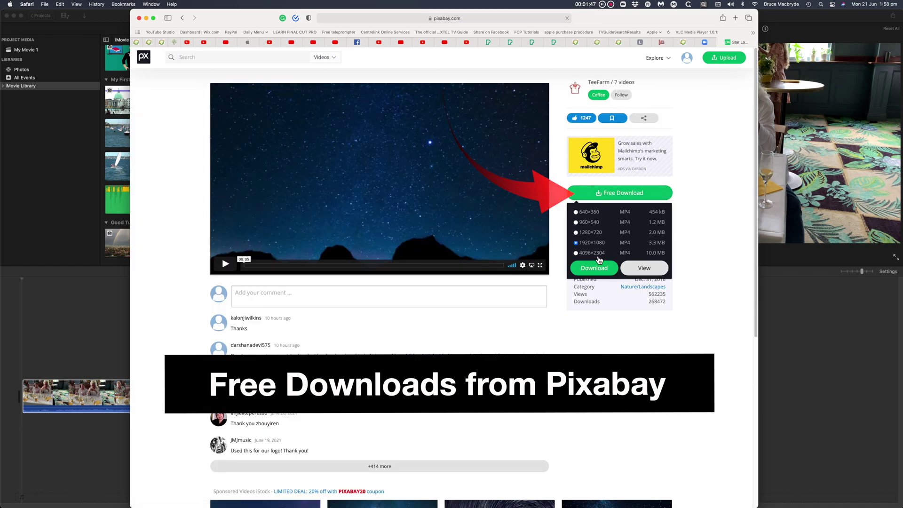
left_click(576, 253)
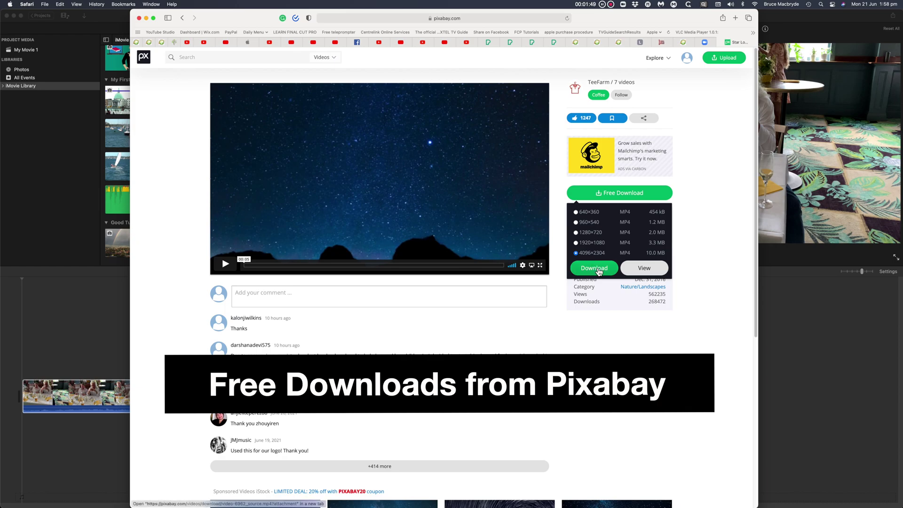
left_click(594, 268)
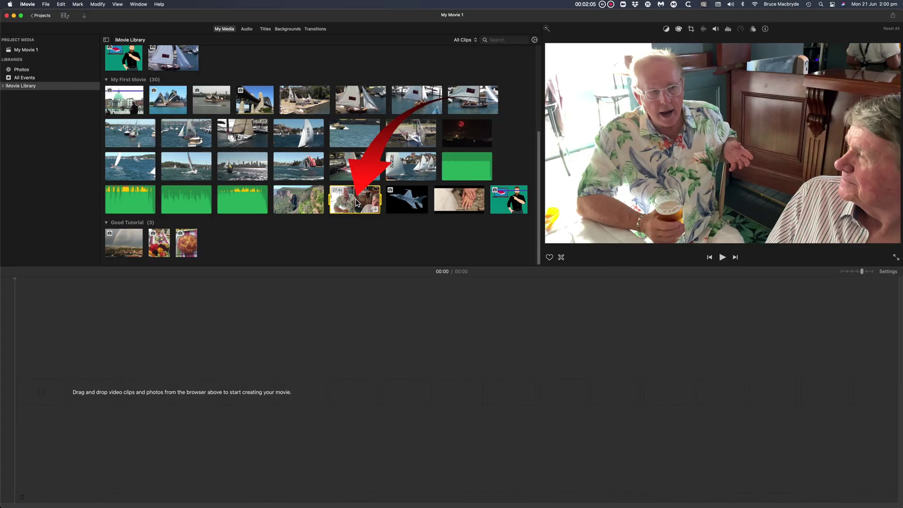
- Drag the restaurant clip into the empty timeline and confirm the project is 4K
left_click_drag(356, 204, 78, 388)
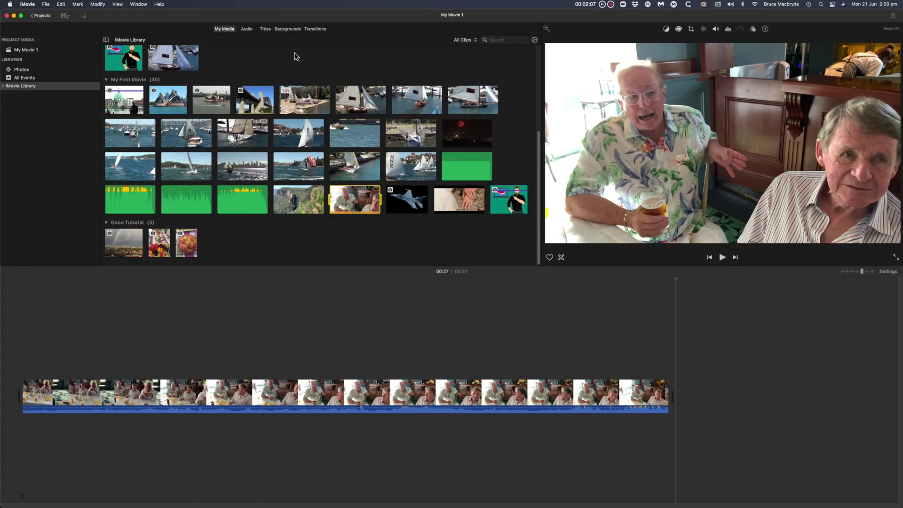
left_click(888, 272)
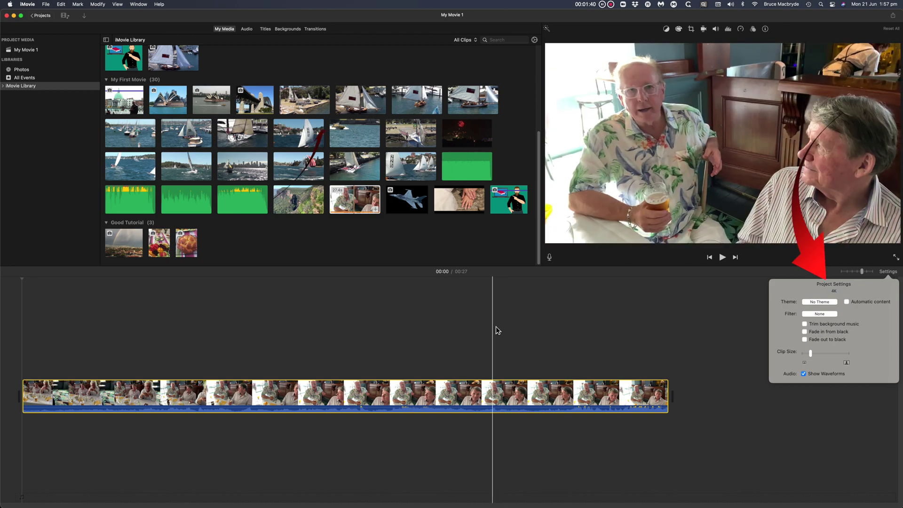
left_click(288, 29)
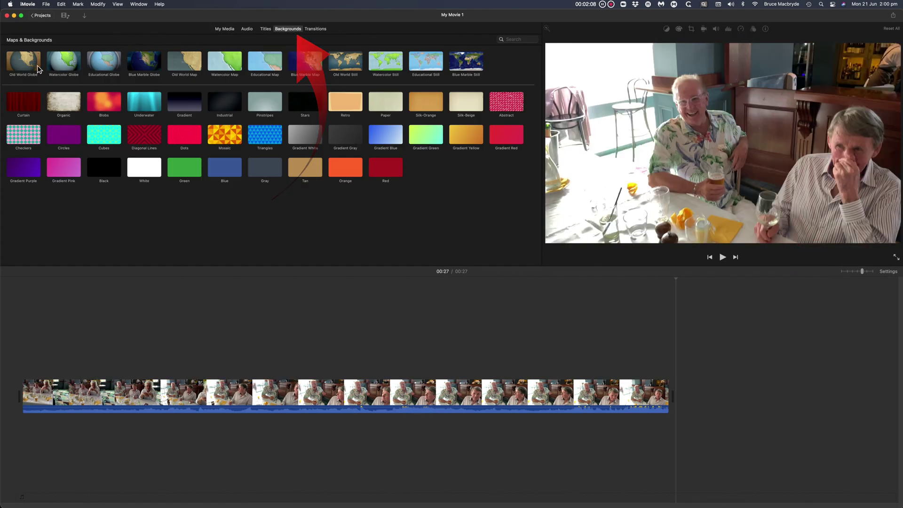
- Append the Old World, Watercolor, Educational and Blue Marble globe backgrounds after the restaurant clip
left_click(32, 68)
left_click(32, 68)
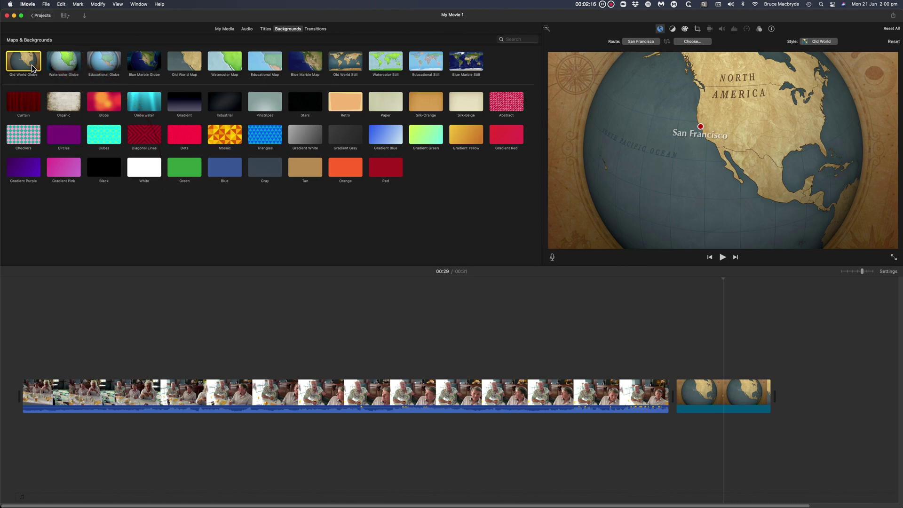
left_click(70, 65)
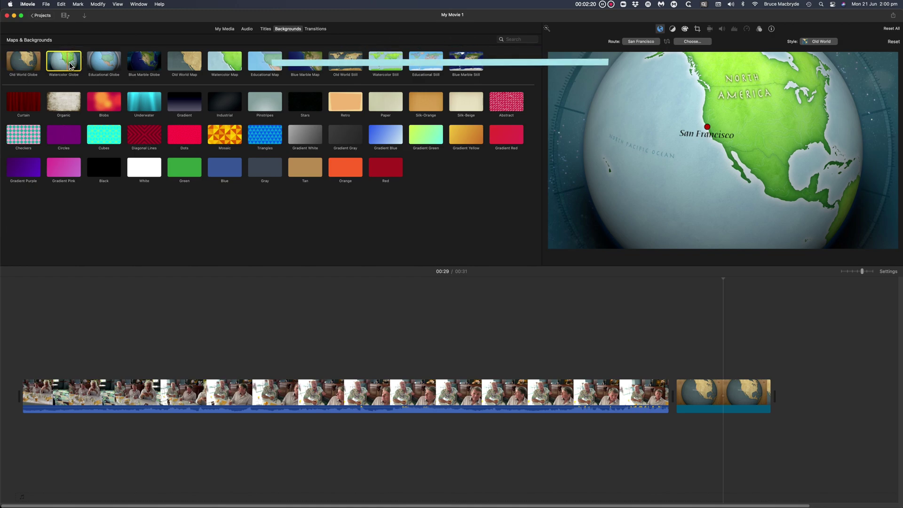
key("e")
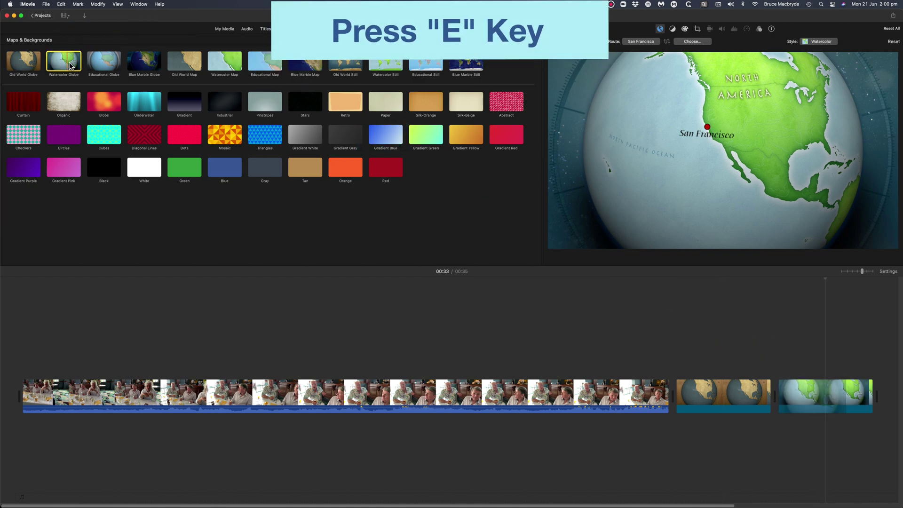
left_click(105, 63)
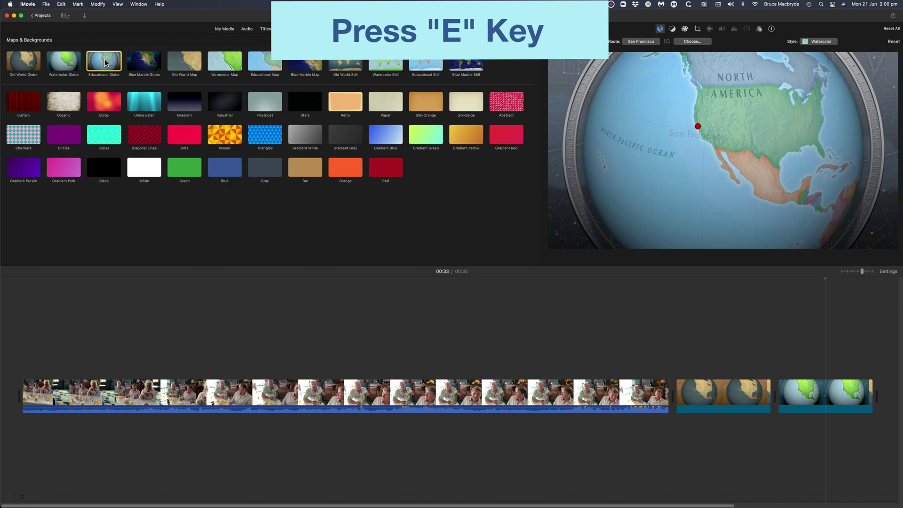
key("e")
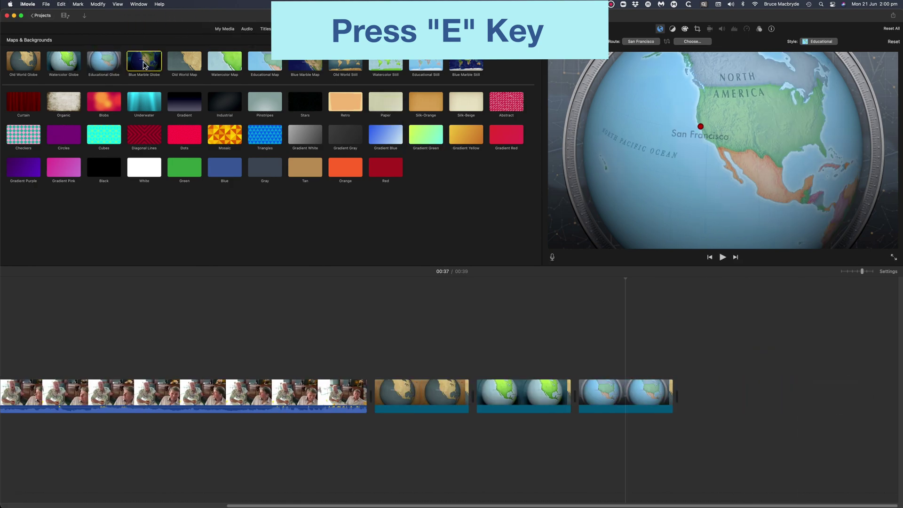
left_click(143, 64)
key("e")
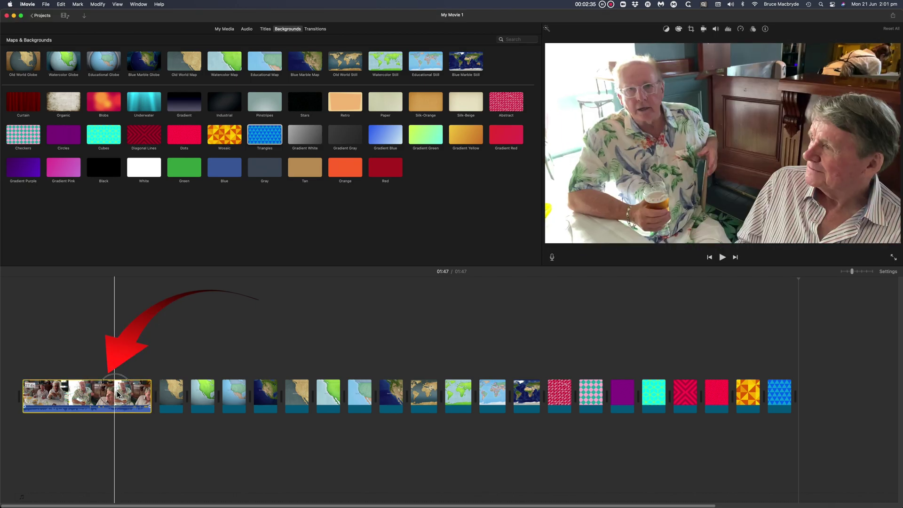
- Check the project settings, then send My Movie 1 to Final Cut Pro from the File menu
left_click(891, 272)
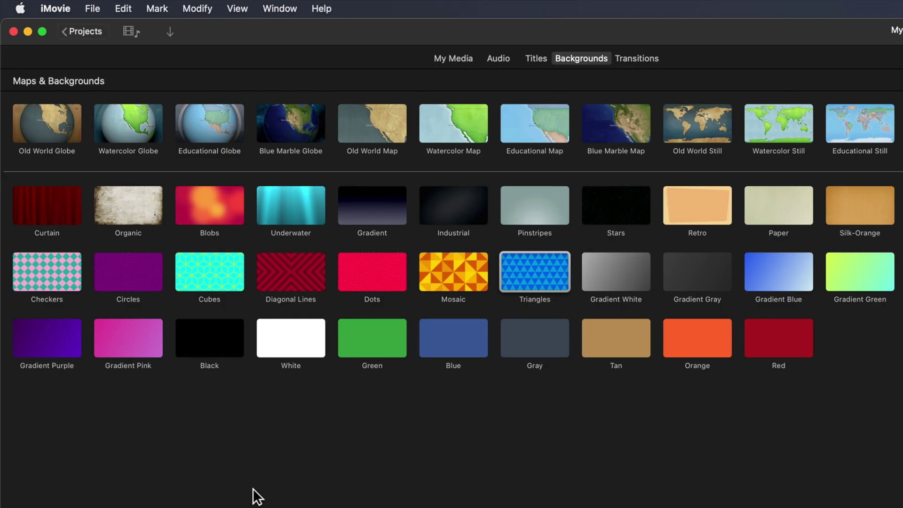
left_click(97, 10)
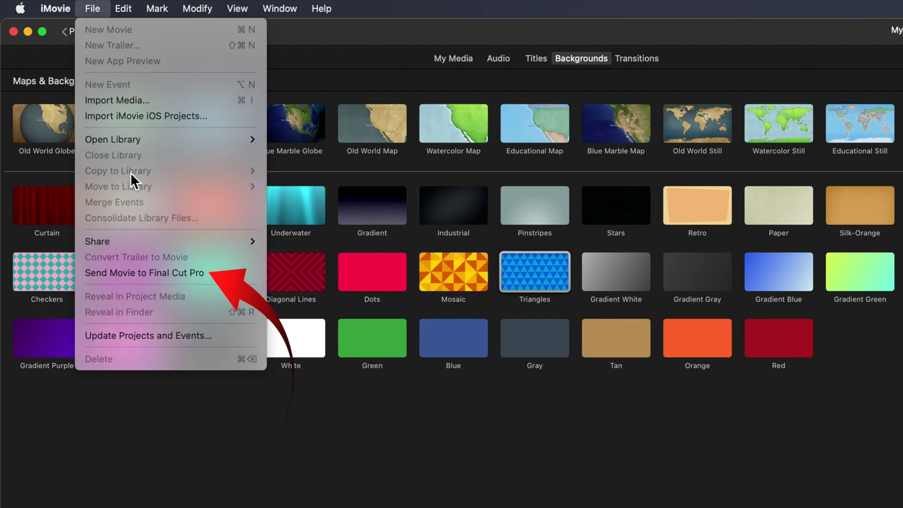
left_click(139, 269)
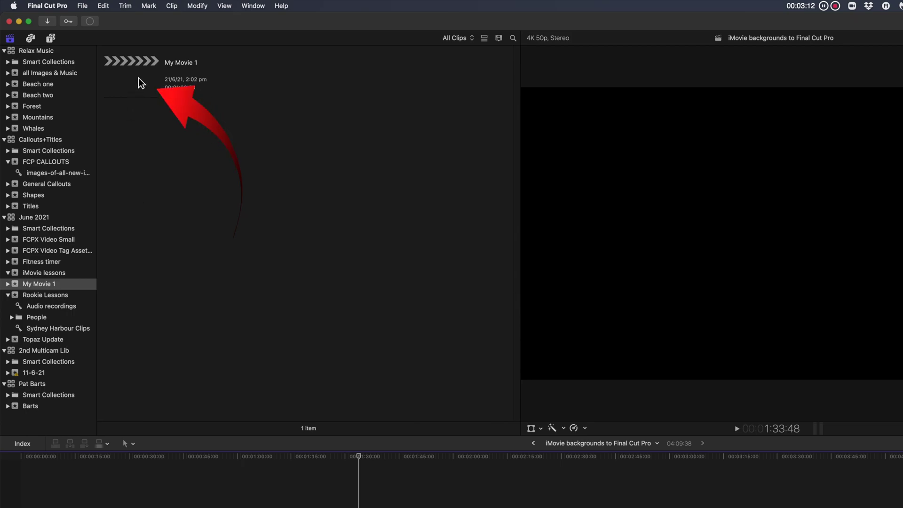
- Open My Movie 1, set the Old World Globe route's destination to Paris, and play it
double_click(139, 83)
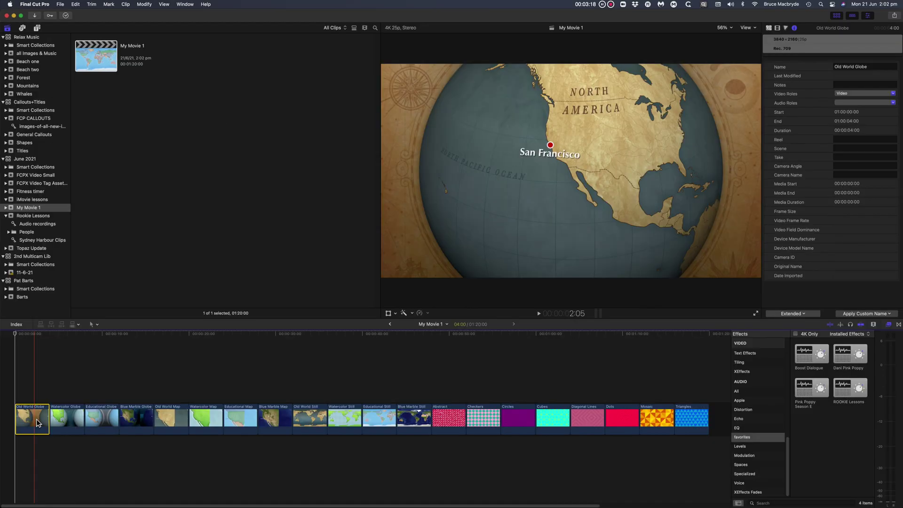
type("paris")
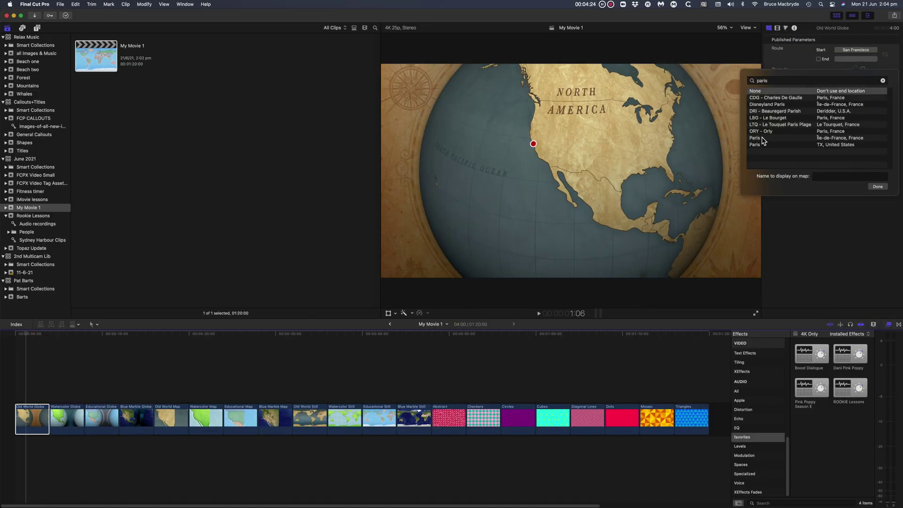
left_click(762, 139)
key("space")
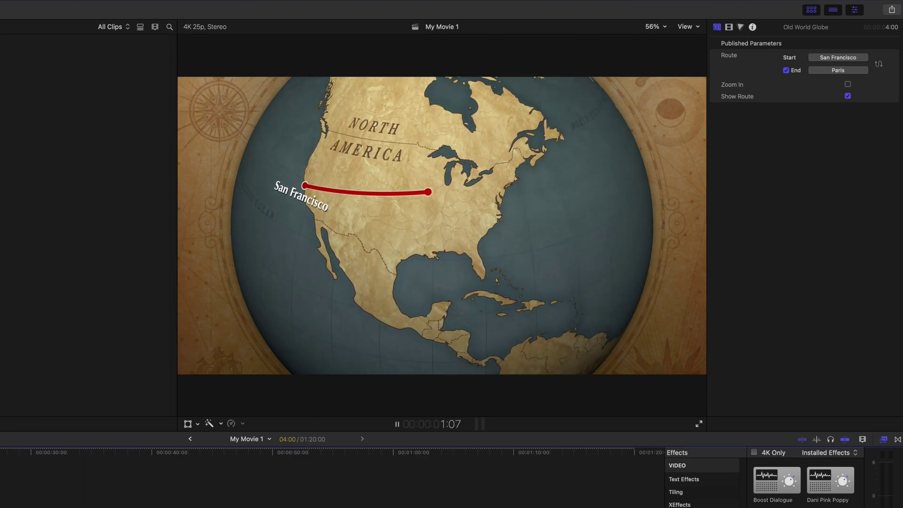
key("space")
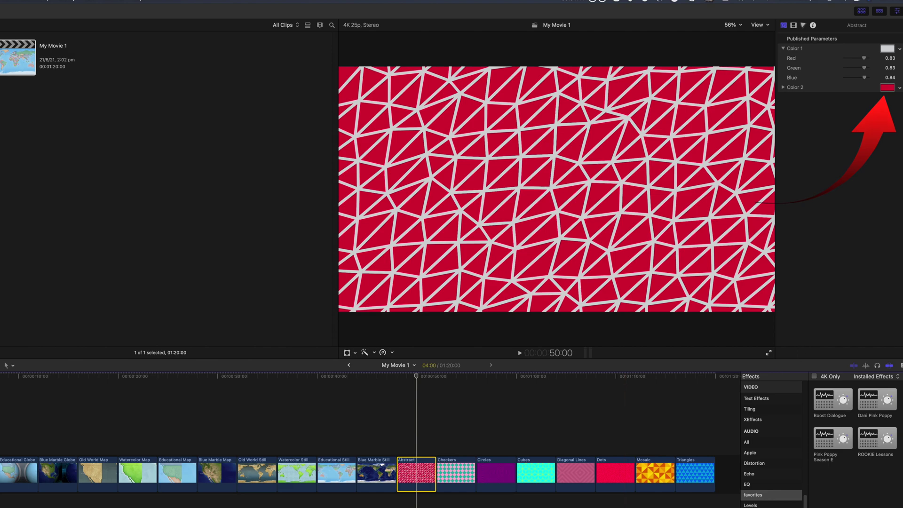
- Make Abstract's second colour cyan and Checkers' first colour purple, then play Checkers back
left_click(888, 88)
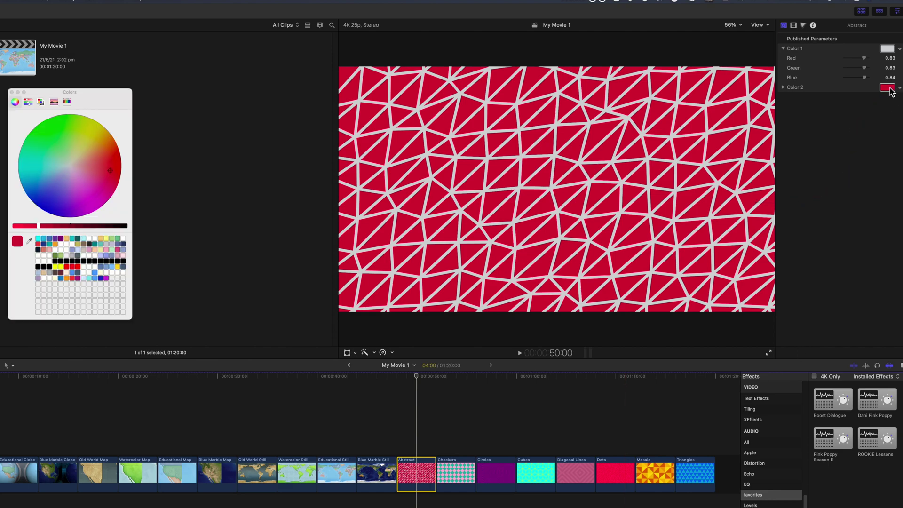
left_click(38, 167)
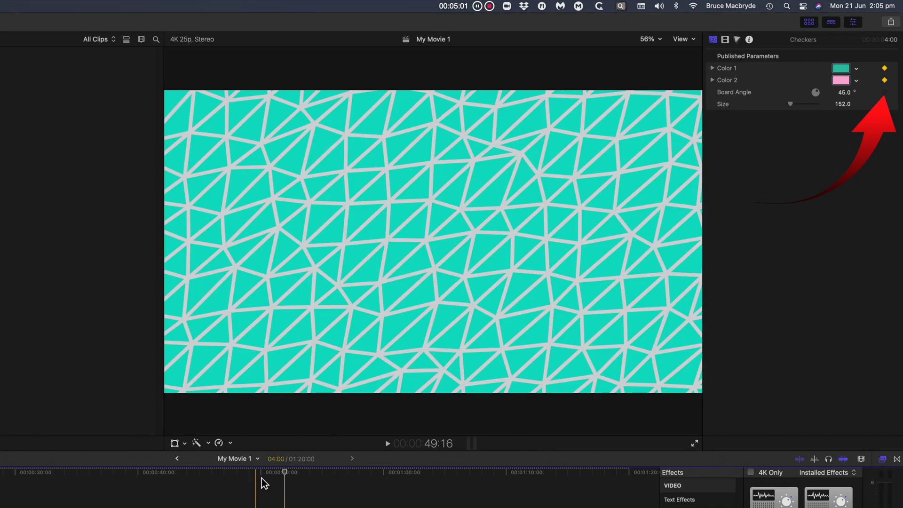
left_click(314, 474)
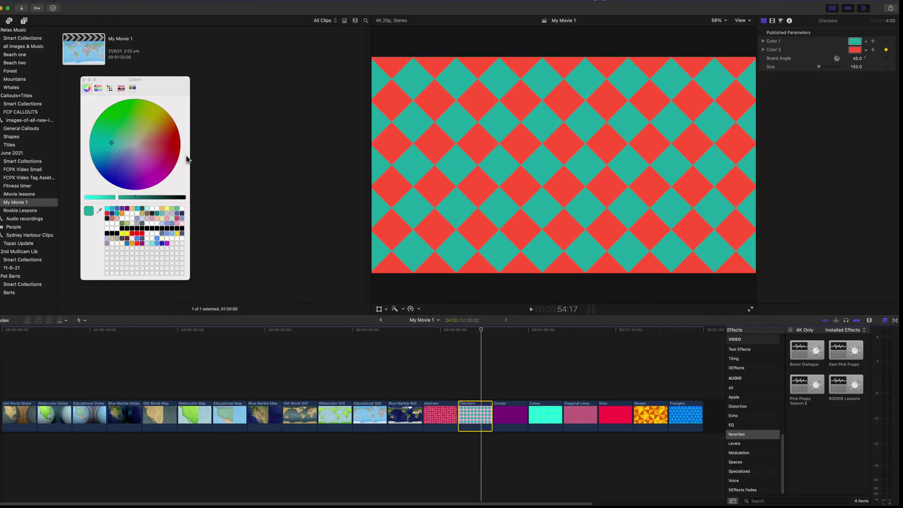
left_click(128, 169)
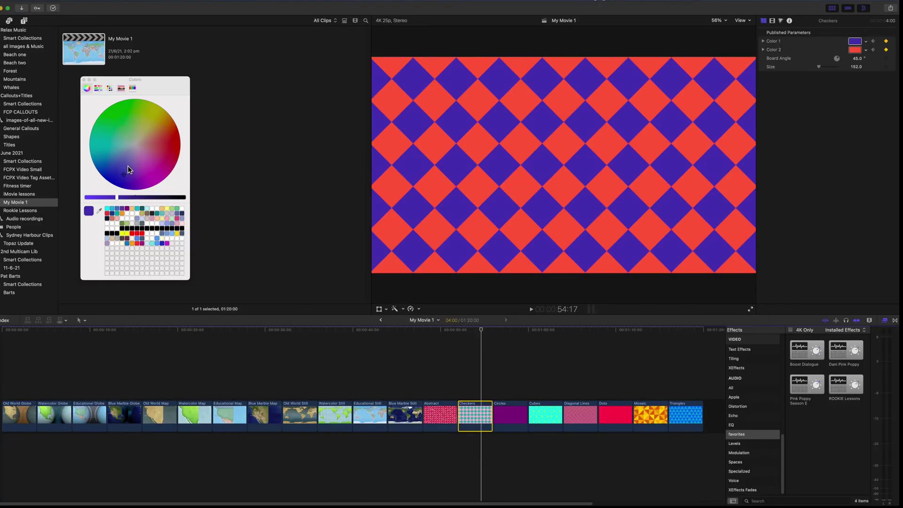
left_click(459, 330)
key("space")
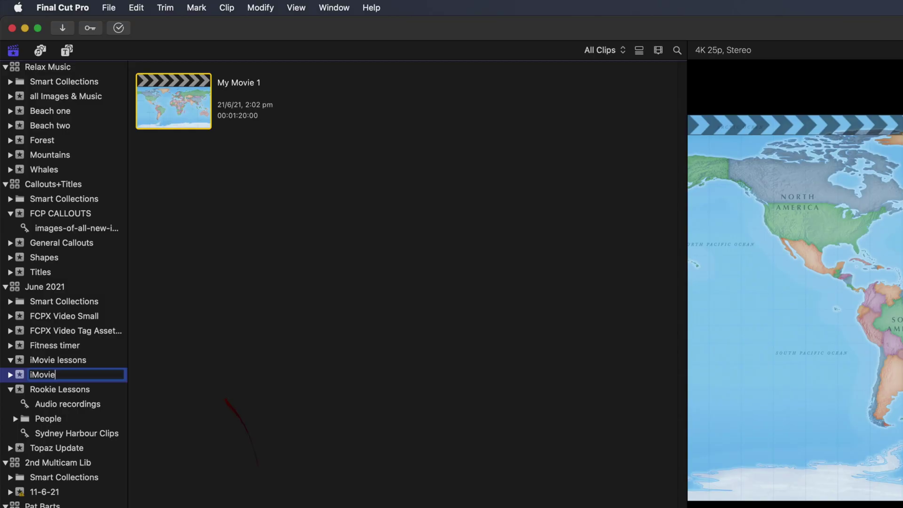
type("b")
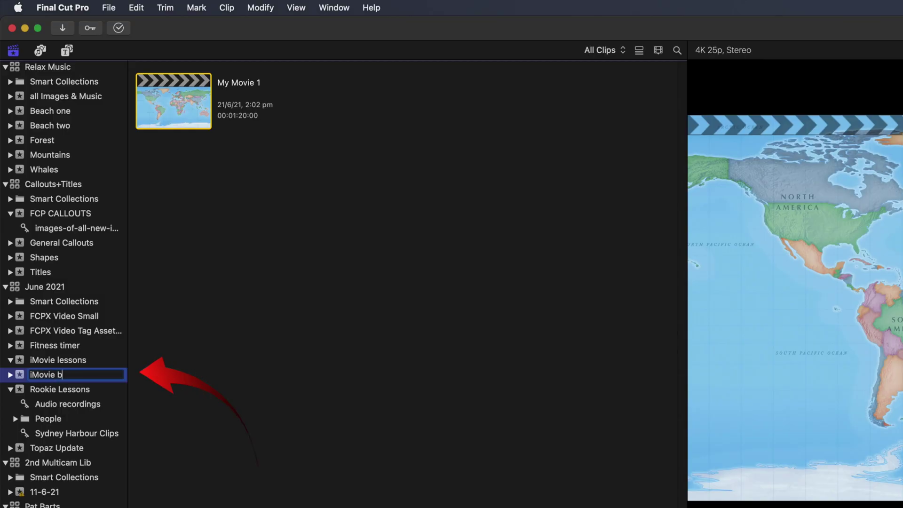
type("ackgrounds")
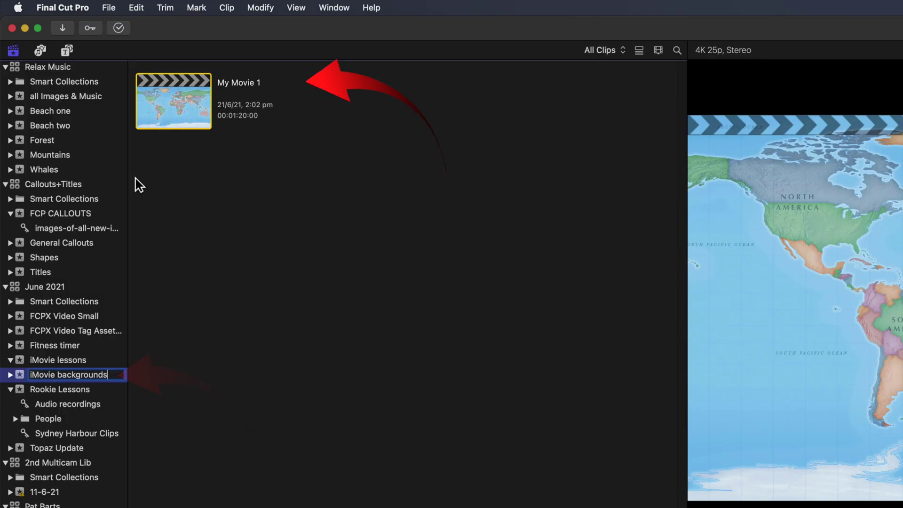
- Rename the event and project to iMovie Backgrounds and copy the project into FCP CALLOUTS
key("Return")
type("Backgrounds")
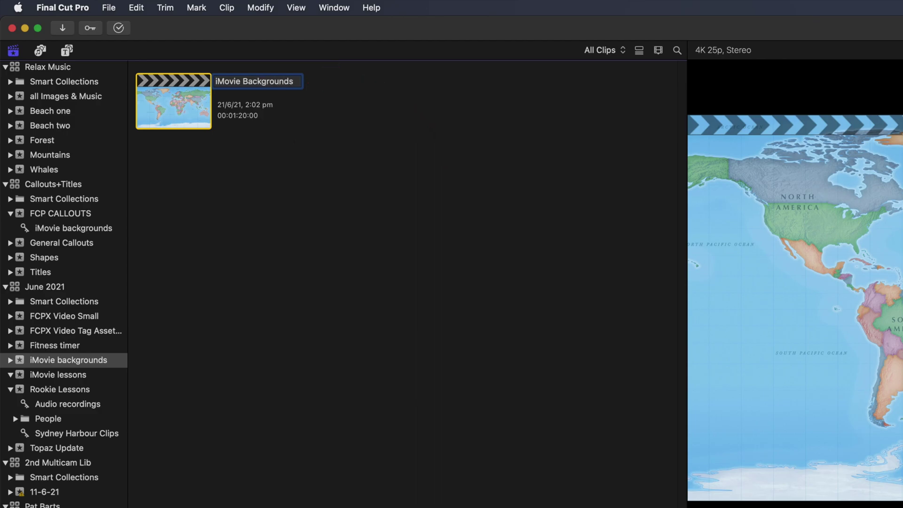
key("Return")
left_click_drag(97, 56, 52, 118)
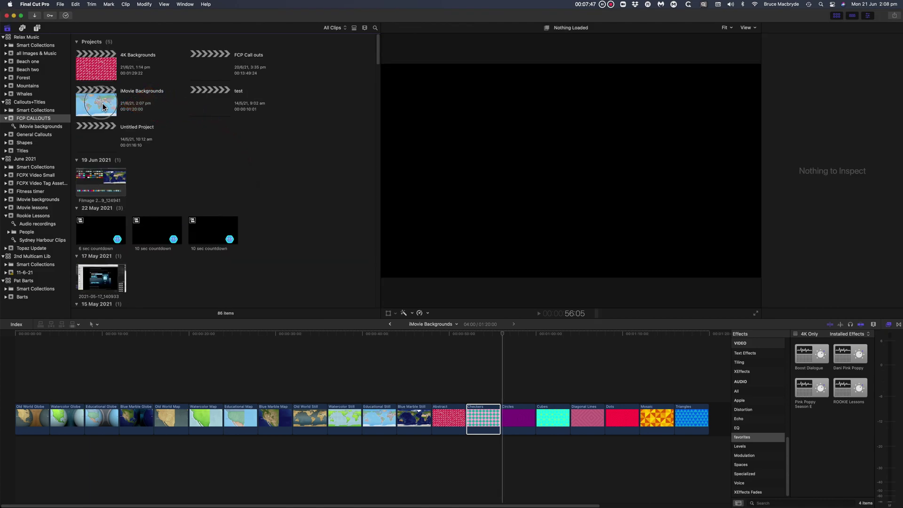
- Open the iMovie Backgrounds project in FCP CALLOUTS and show its location and library details
left_click(103, 104)
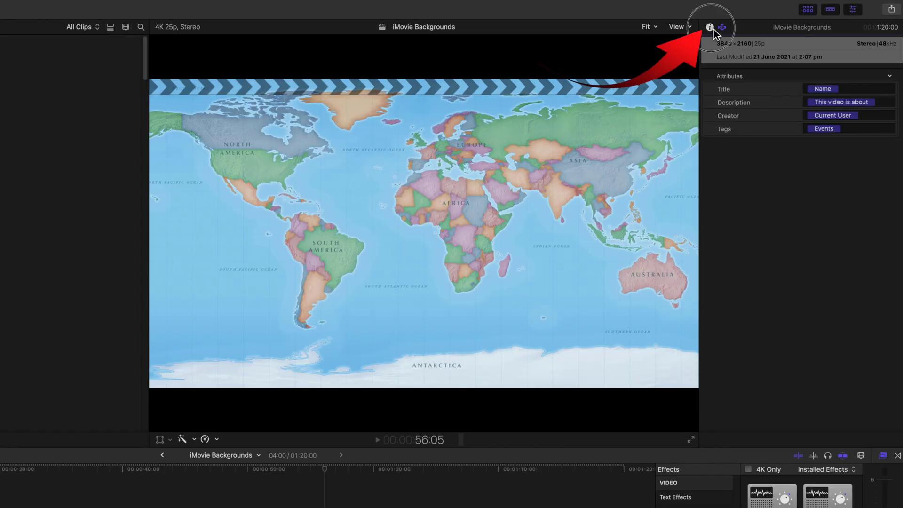
left_click(709, 26)
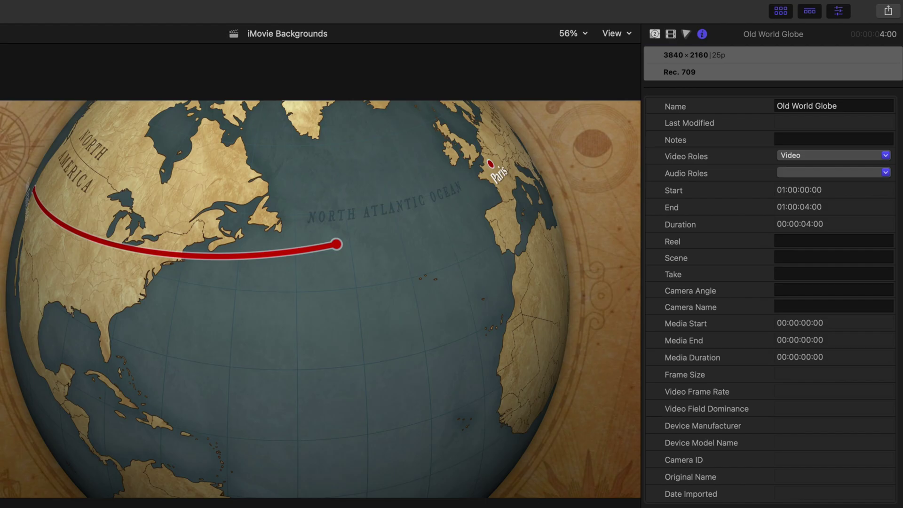
left_click(364, 1)
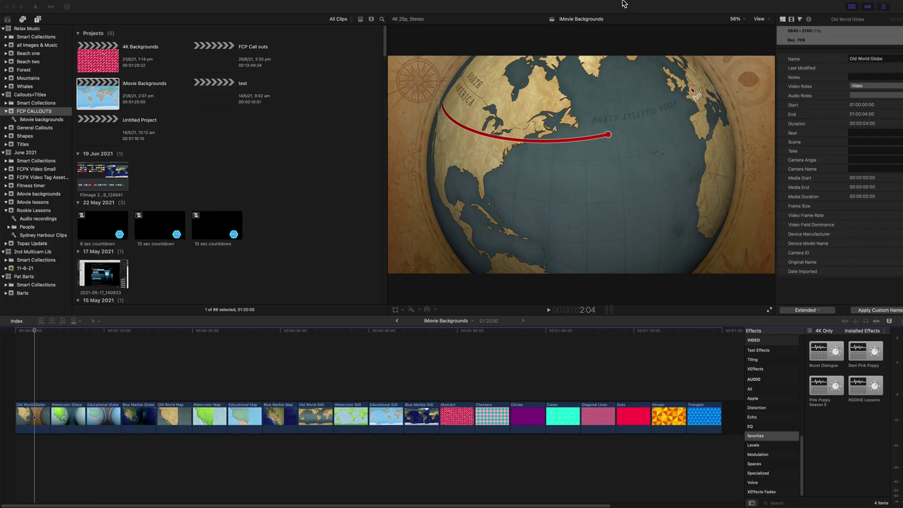